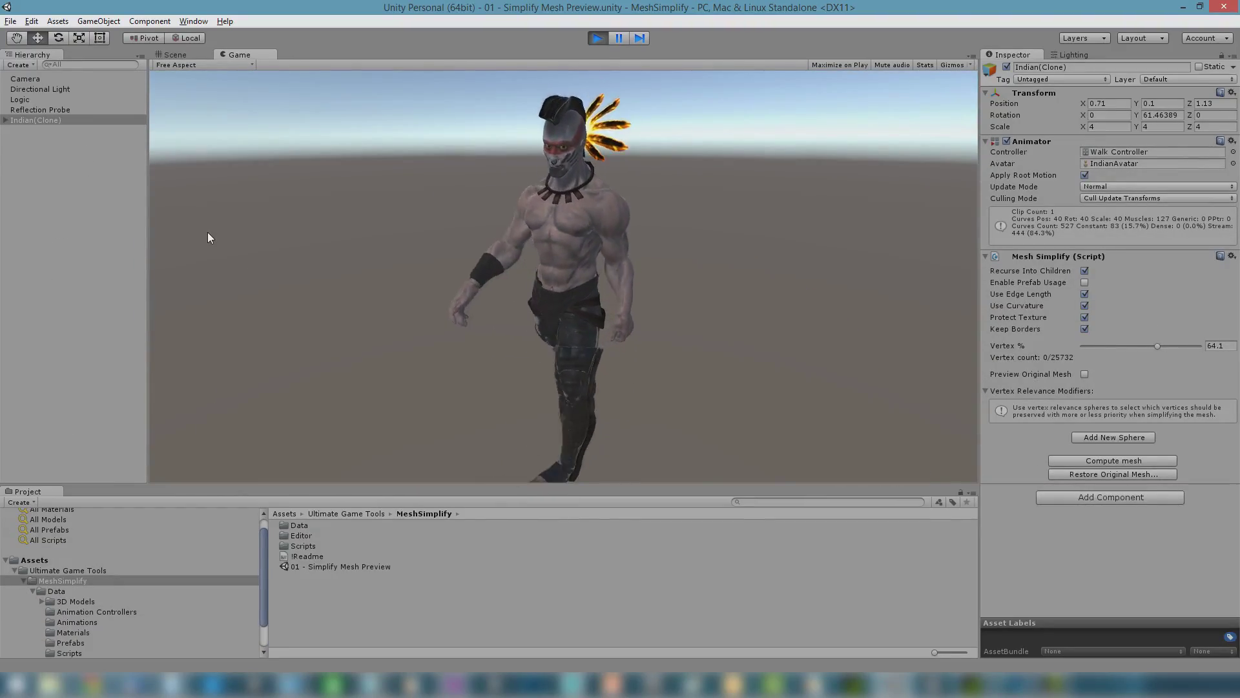
- Expand the Indian(Clone) character in the hierarchy and select its Tupak mesh
key("w")
key("w")
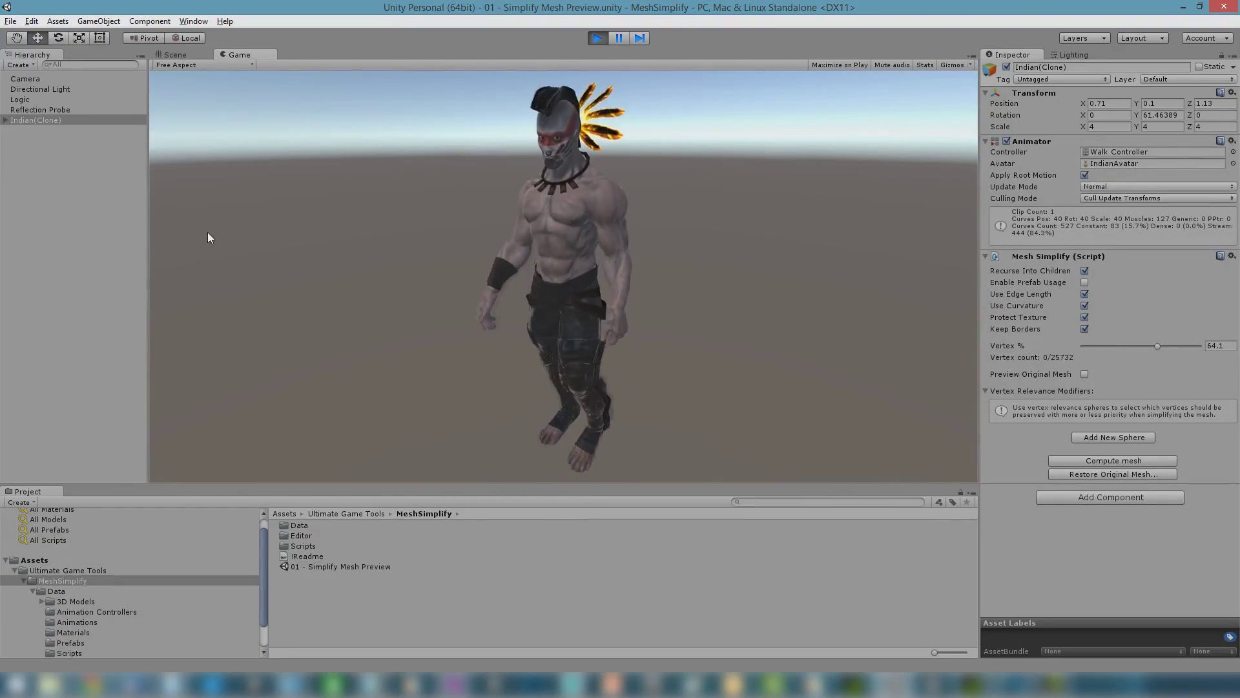
left_click(6, 120)
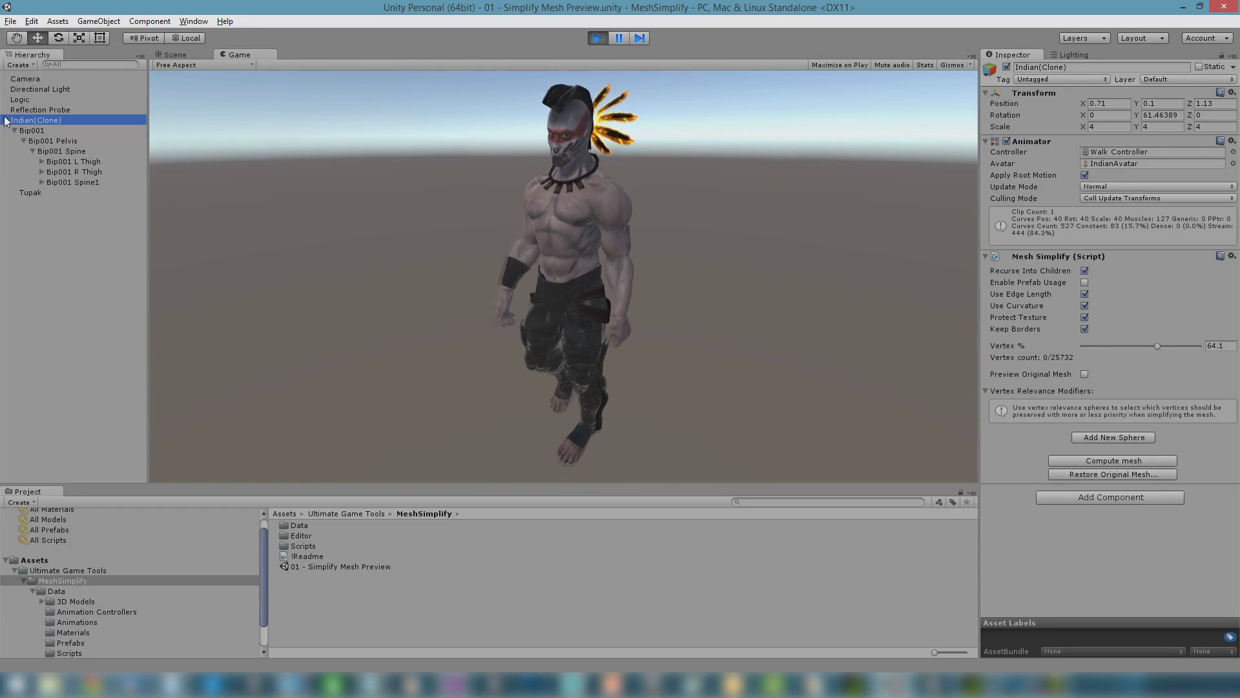
left_click(36, 192)
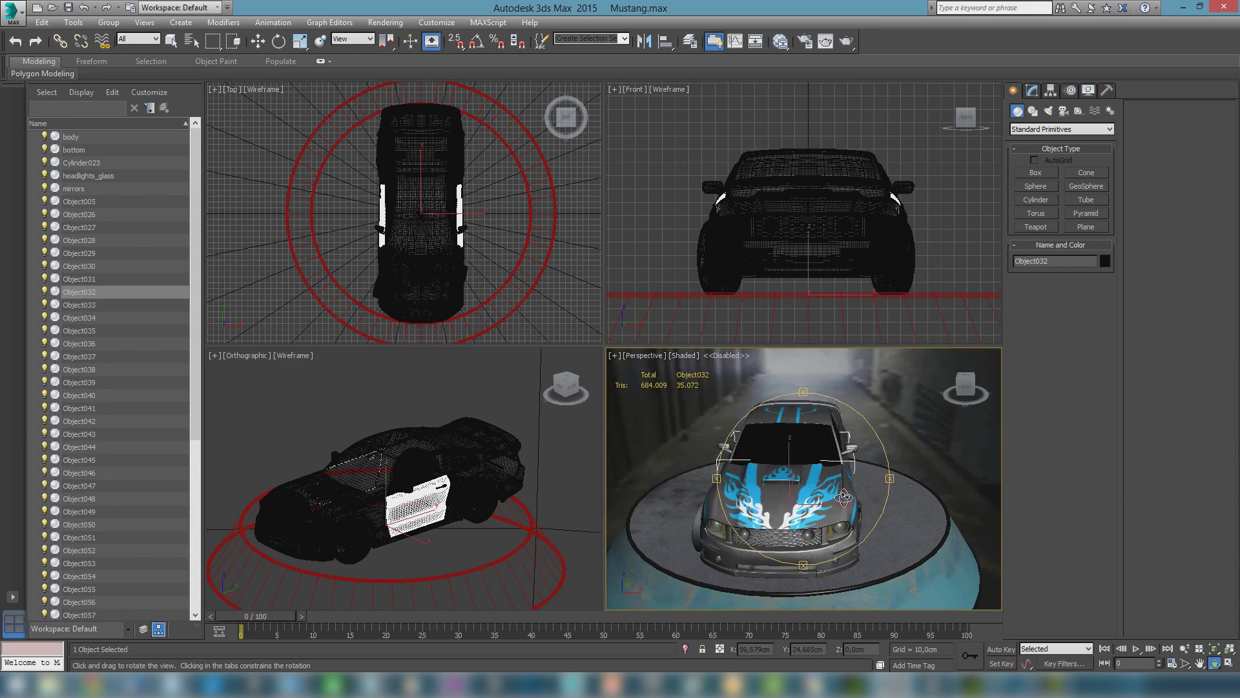
left_click_drag(834, 501, 793, 532)
left_click_drag(864, 548, 1043, 489)
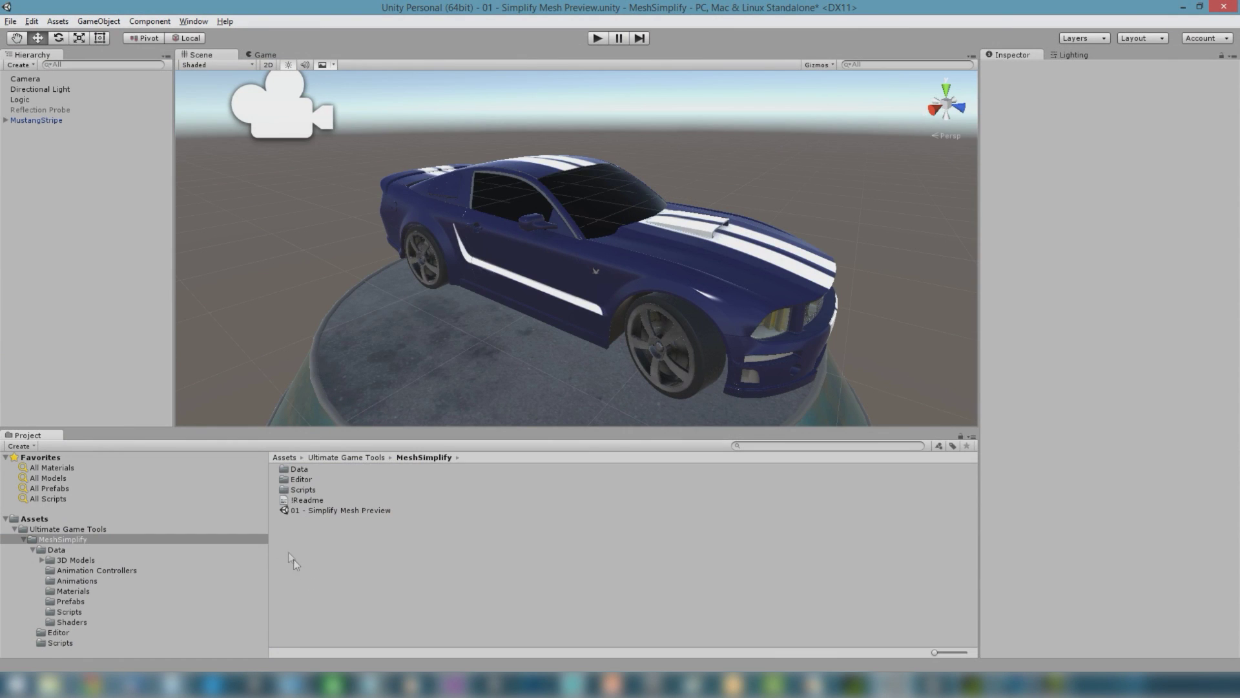
- Expand MustangStripe in the hierarchy and inspect its separate Roof and Body Front meshes
left_click(50, 120)
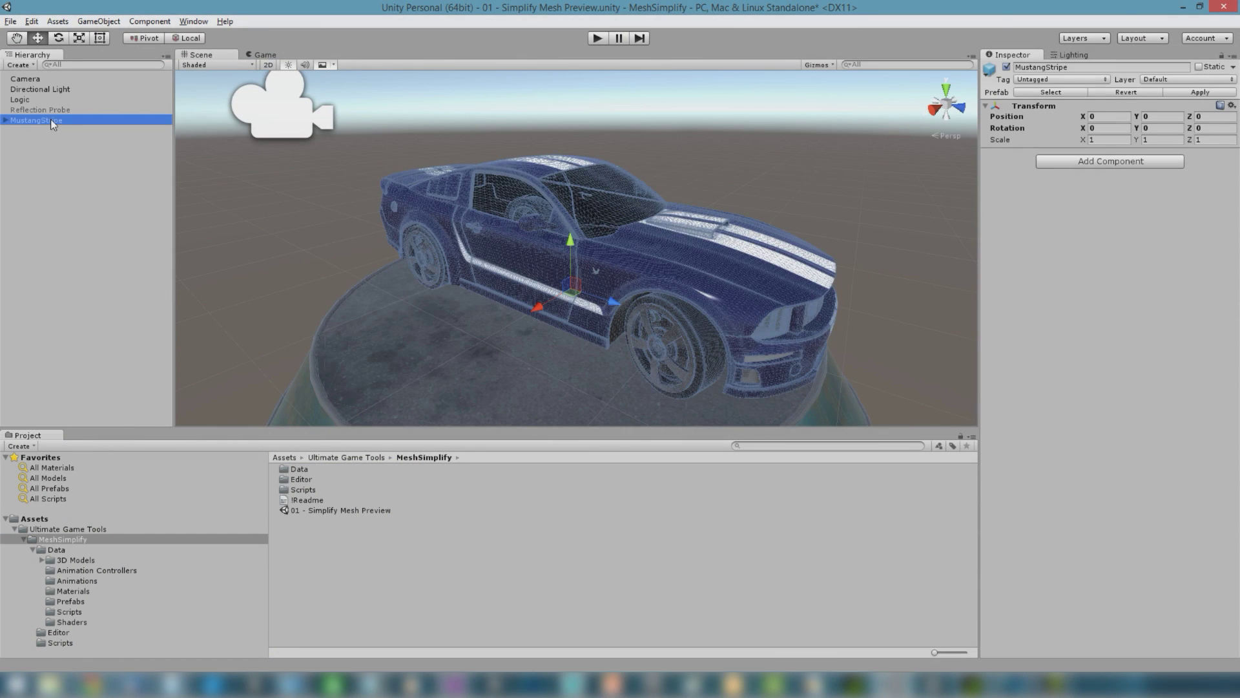
left_click(6, 120)
left_click(41, 296)
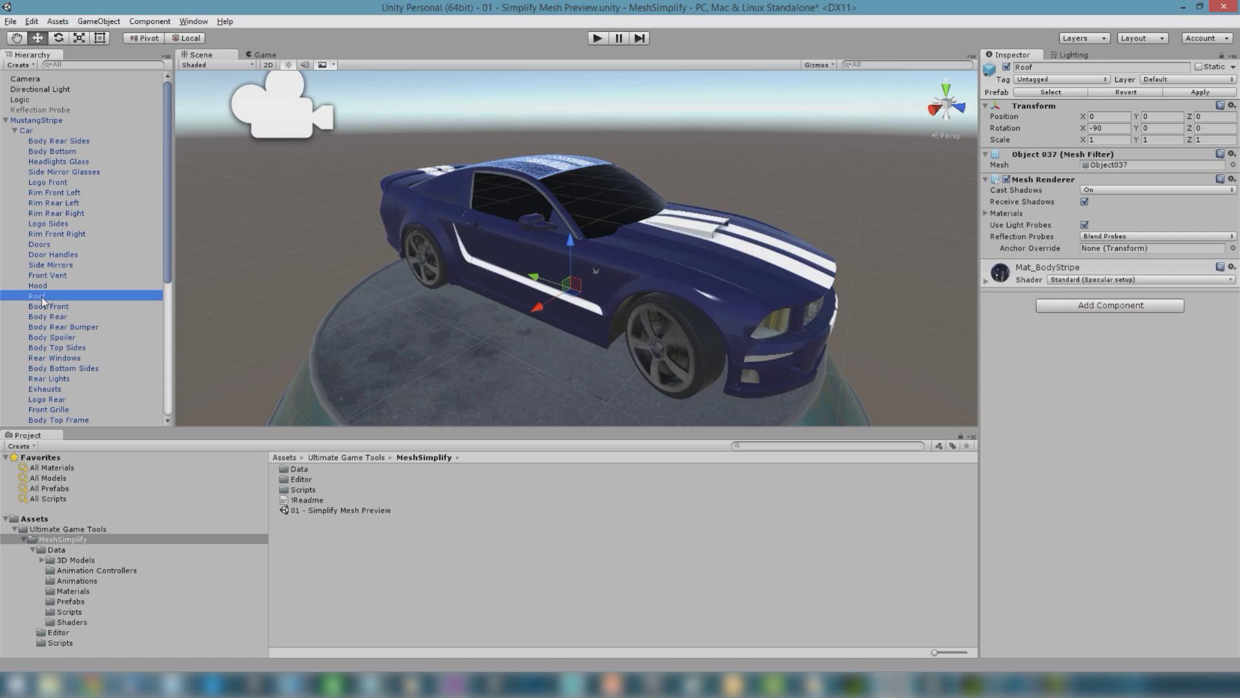
left_click(43, 305)
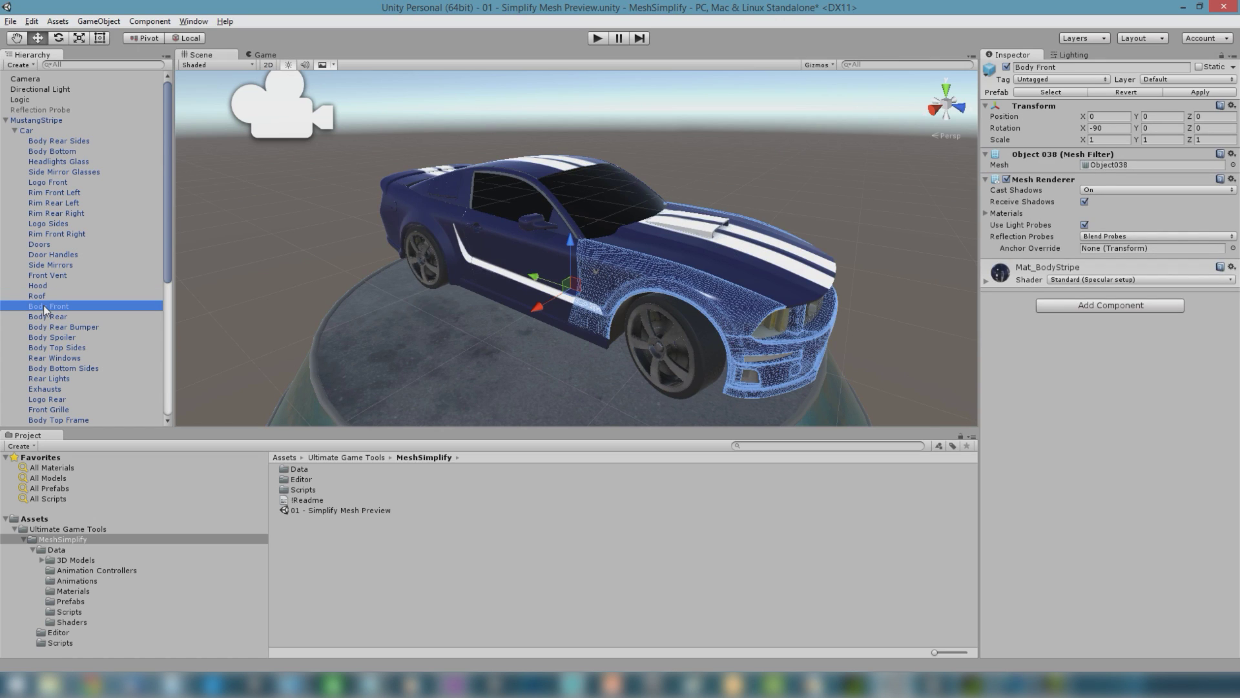
- Collapse MustangStripe and add the Mesh Simplify script to that root object
left_click(7, 120)
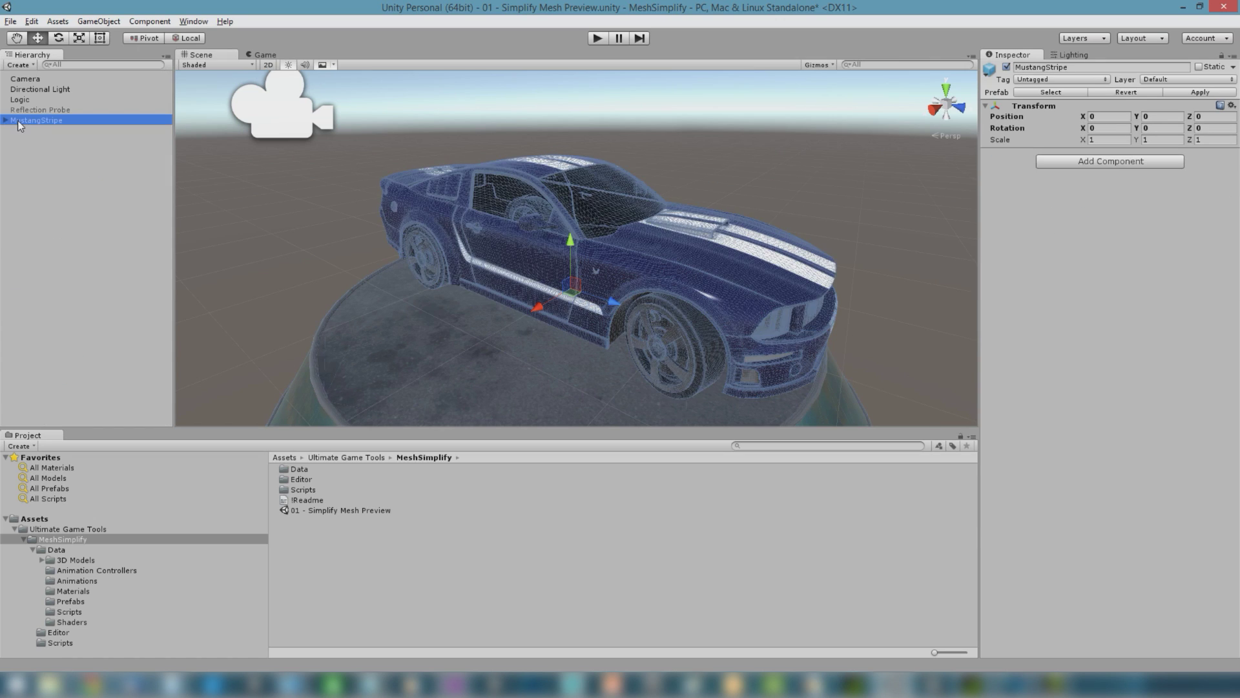
left_click(1096, 158)
left_click(1096, 232)
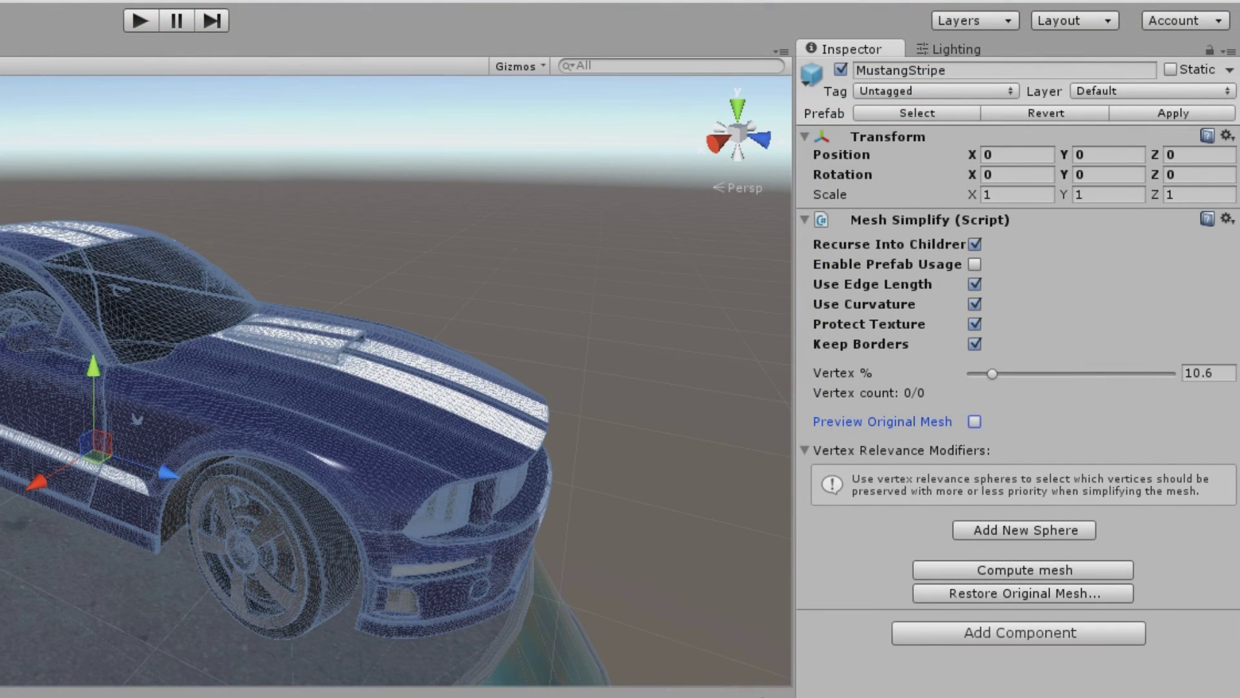
- Try out the Recurse Into Children and Enable Prefab Usage options of MustangStripe's Mesh Simplify component
left_click(973, 243)
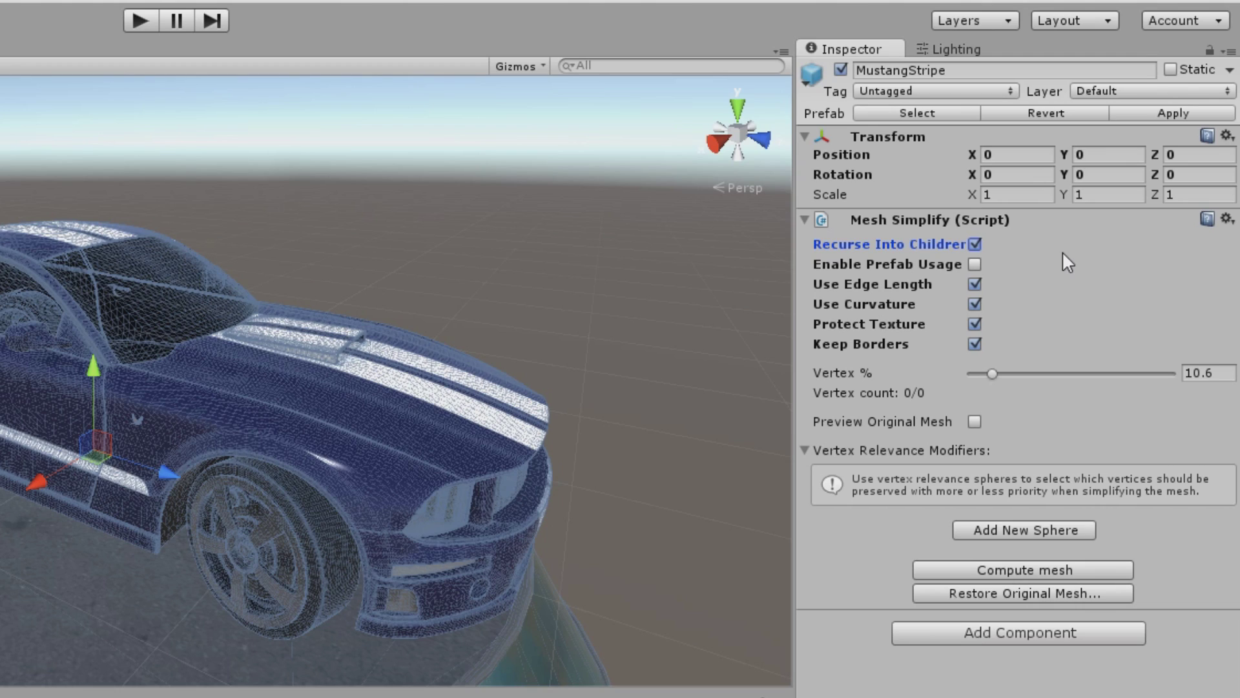
left_click(974, 264)
left_click_drag(947, 349, 933, 279)
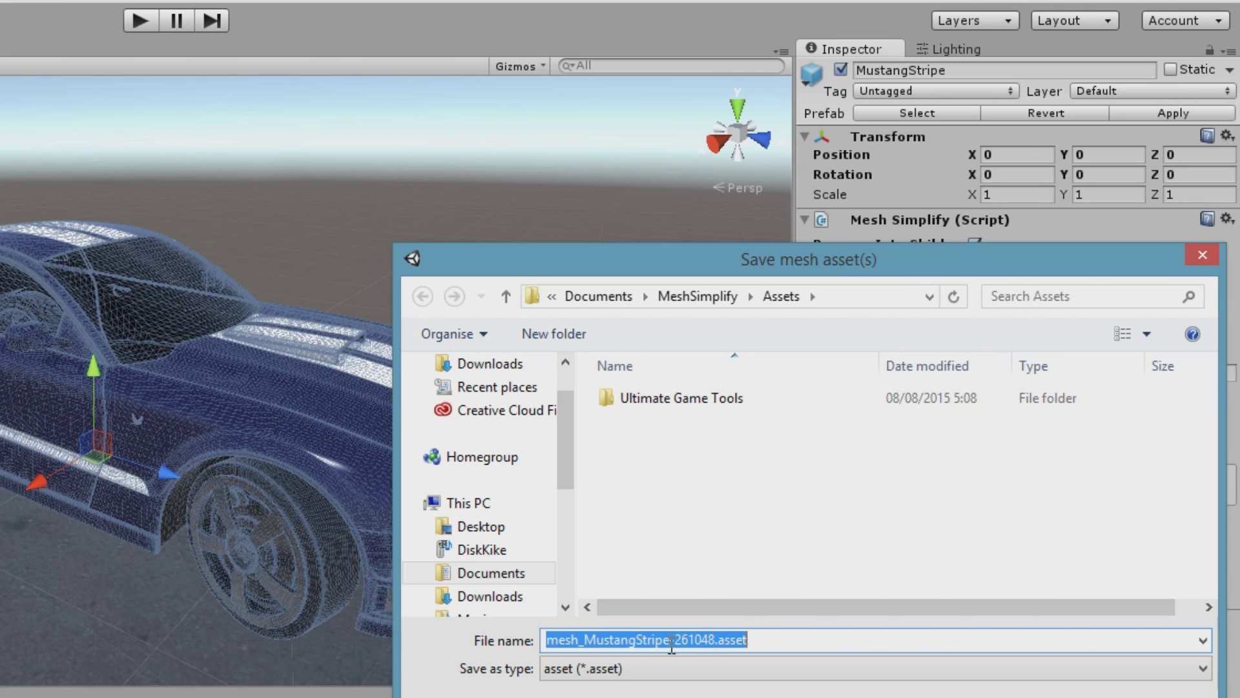
left_click(1103, 697)
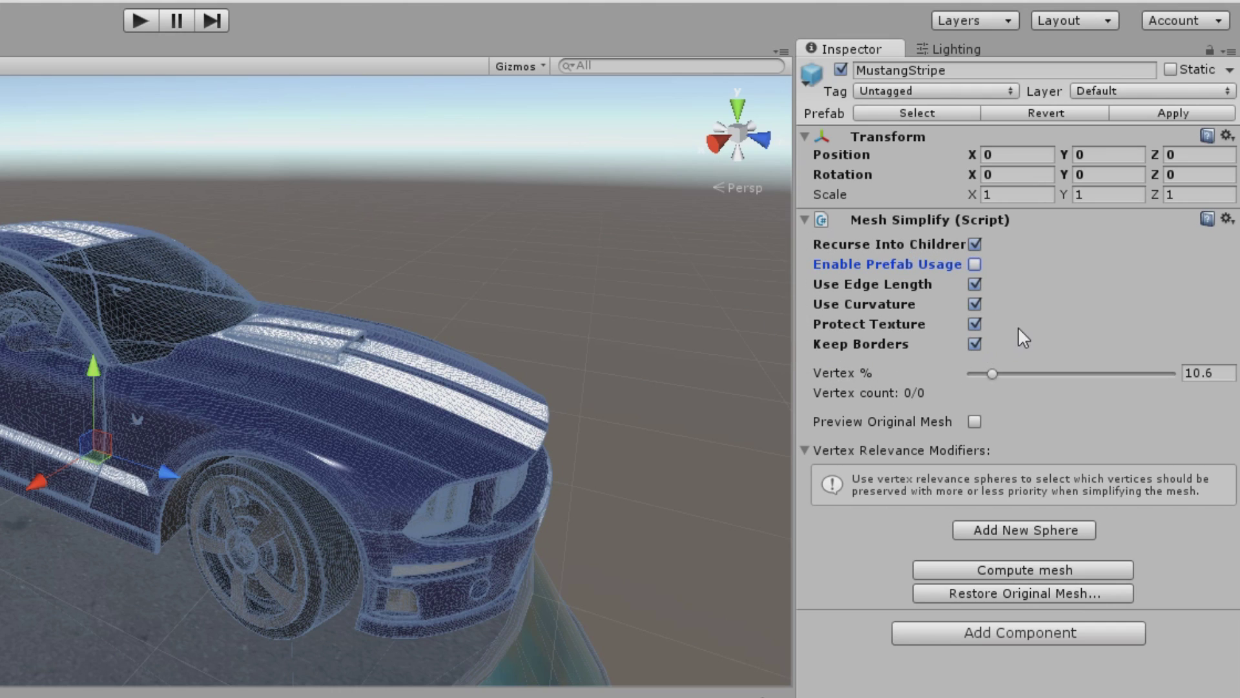
- Review the Use Edge Length, Use Curvature, Protect Texture and Keep Borders options of Mesh Simplify
left_click(974, 287)
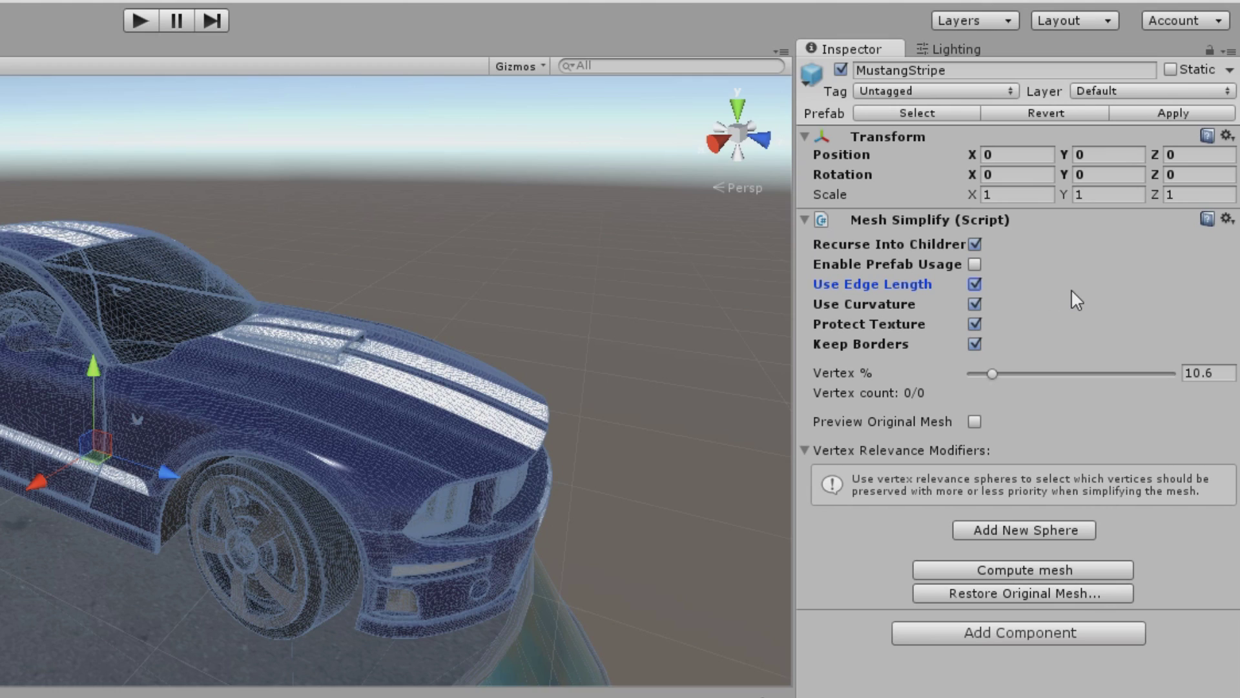
left_click(974, 304)
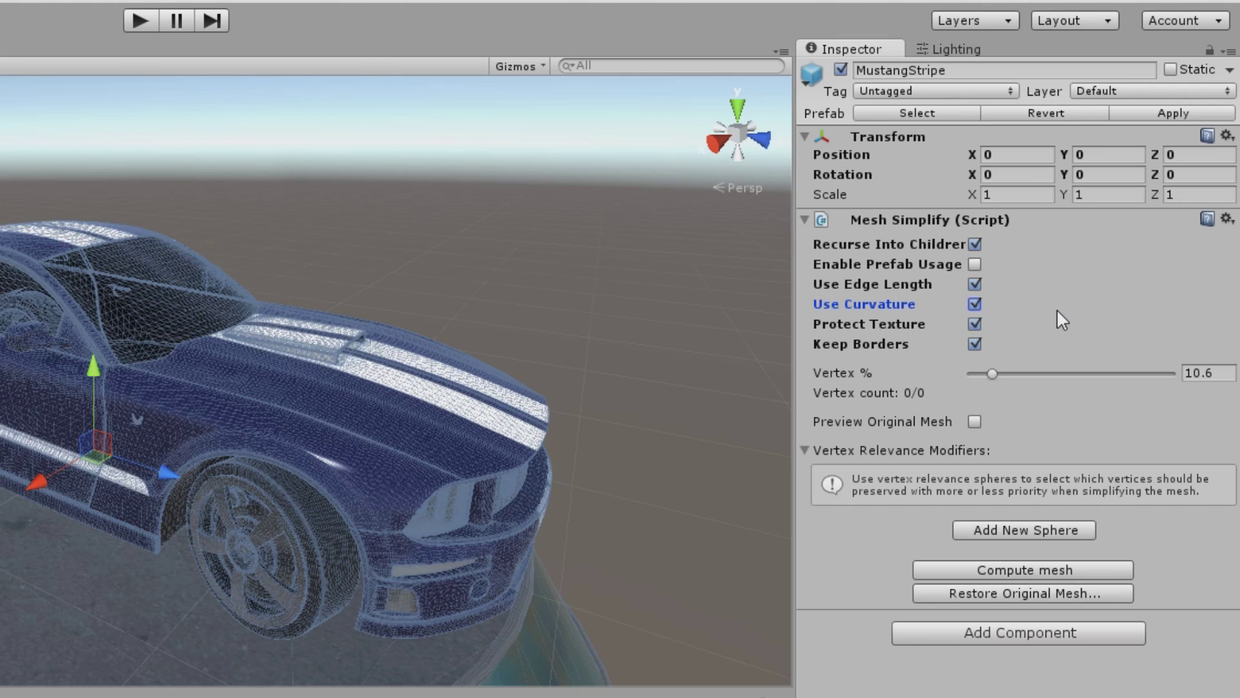
left_click(973, 326)
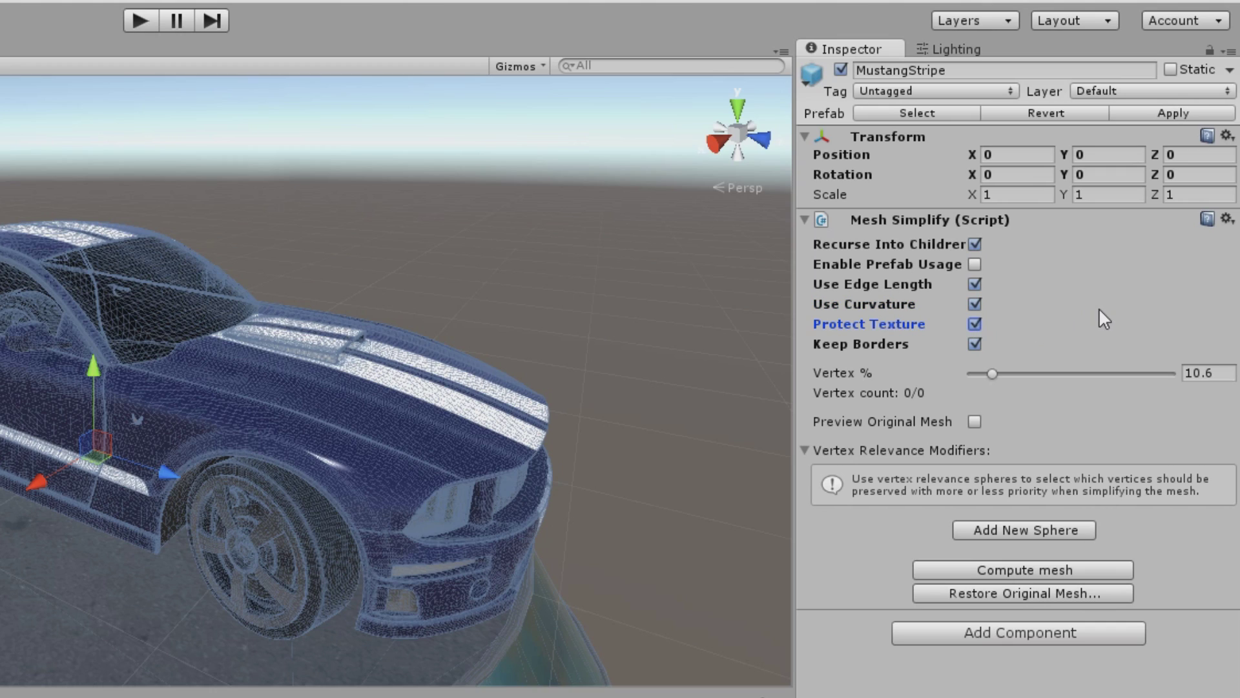
left_click(975, 343)
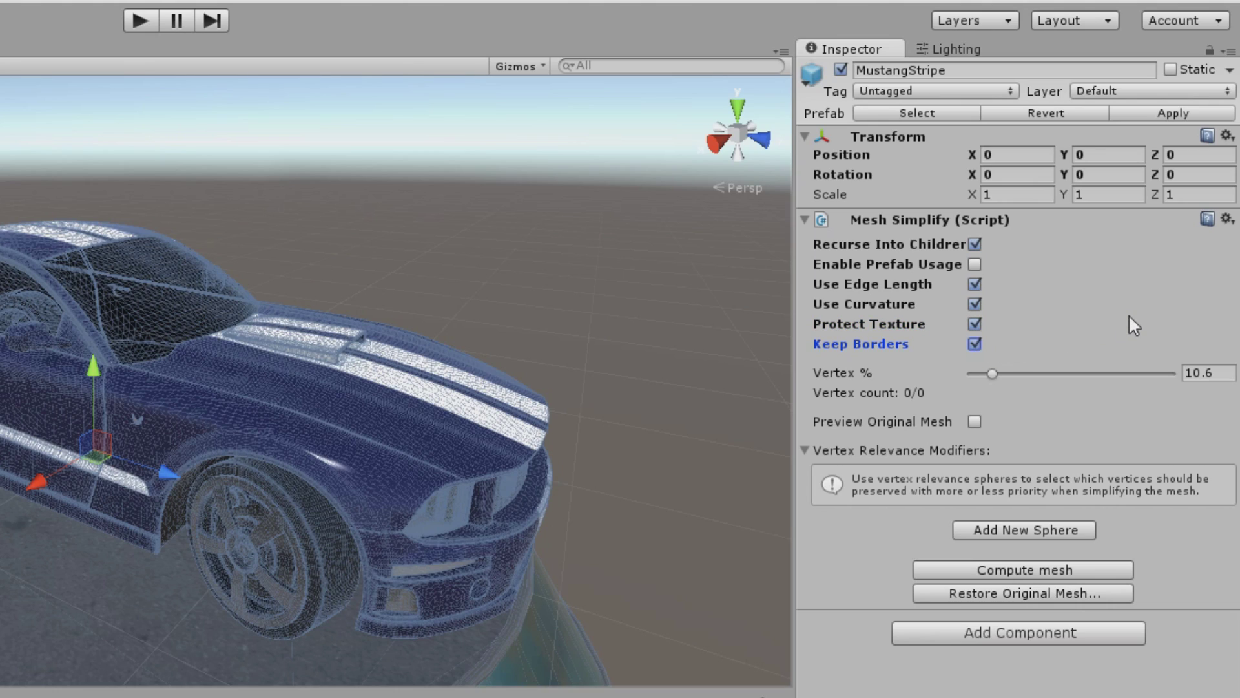
- Compute MustangStripe's simplified mesh with Vertex % at 10.6 and turn the car about its Y axis
left_click_drag(992, 374, 965, 403)
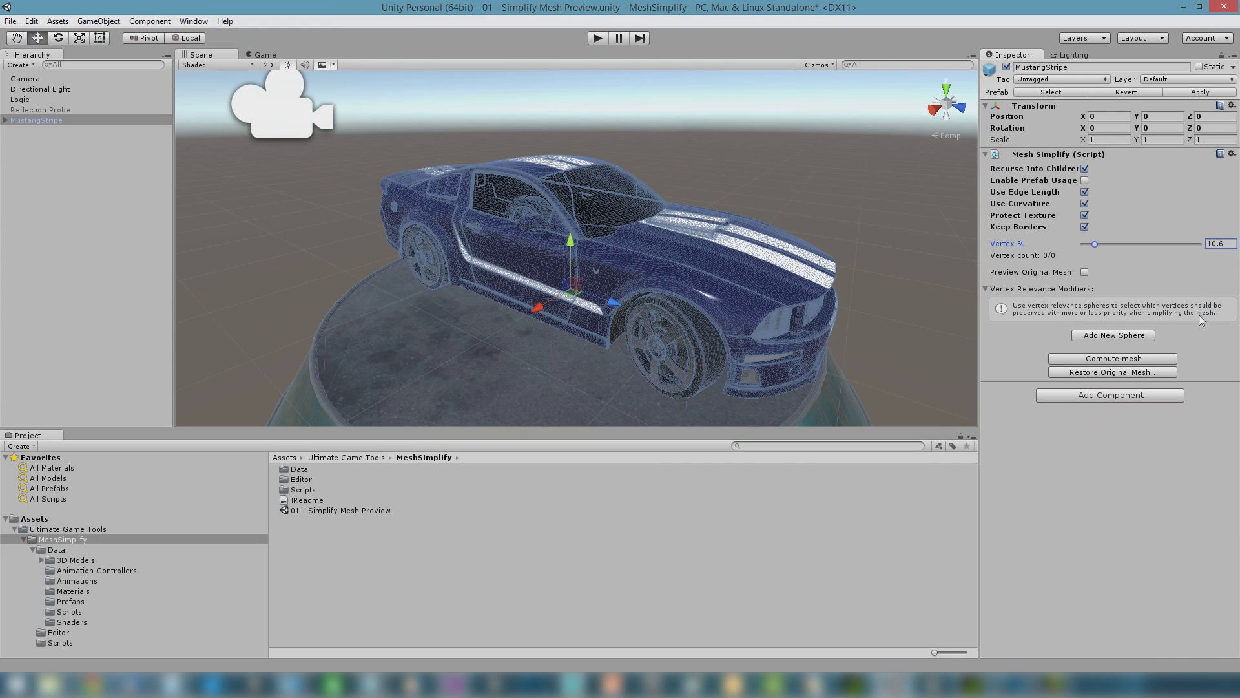
left_click(1134, 359)
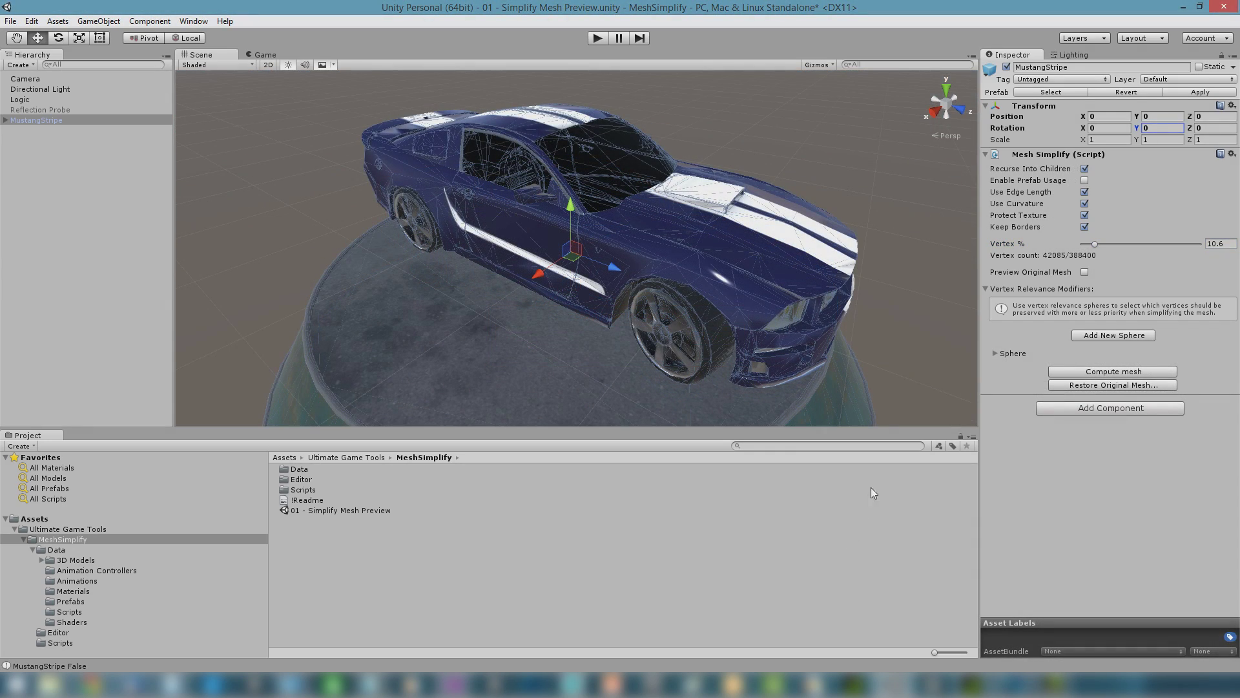
left_click_drag(1137, 128, 9, 246)
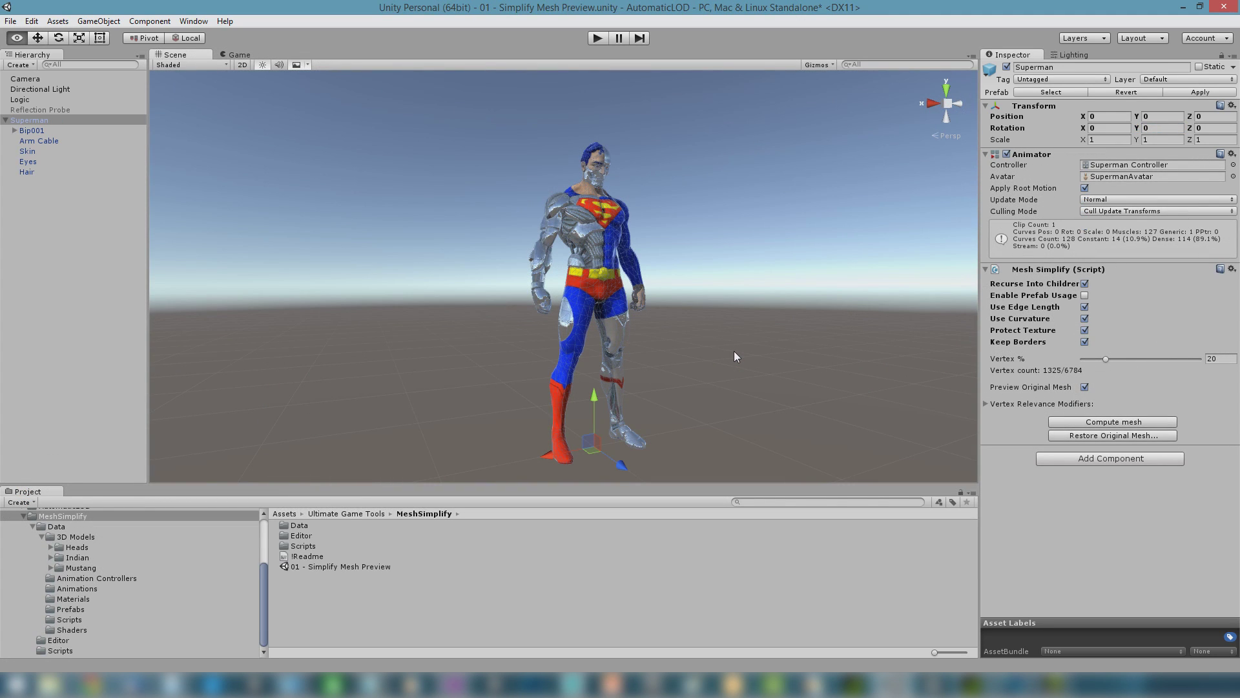
- Expand Superman's Vertex Relevance Modifiers and compare the simplified mesh with the original in the preview
right_click_drag(734, 352, 684, 371, "alt")
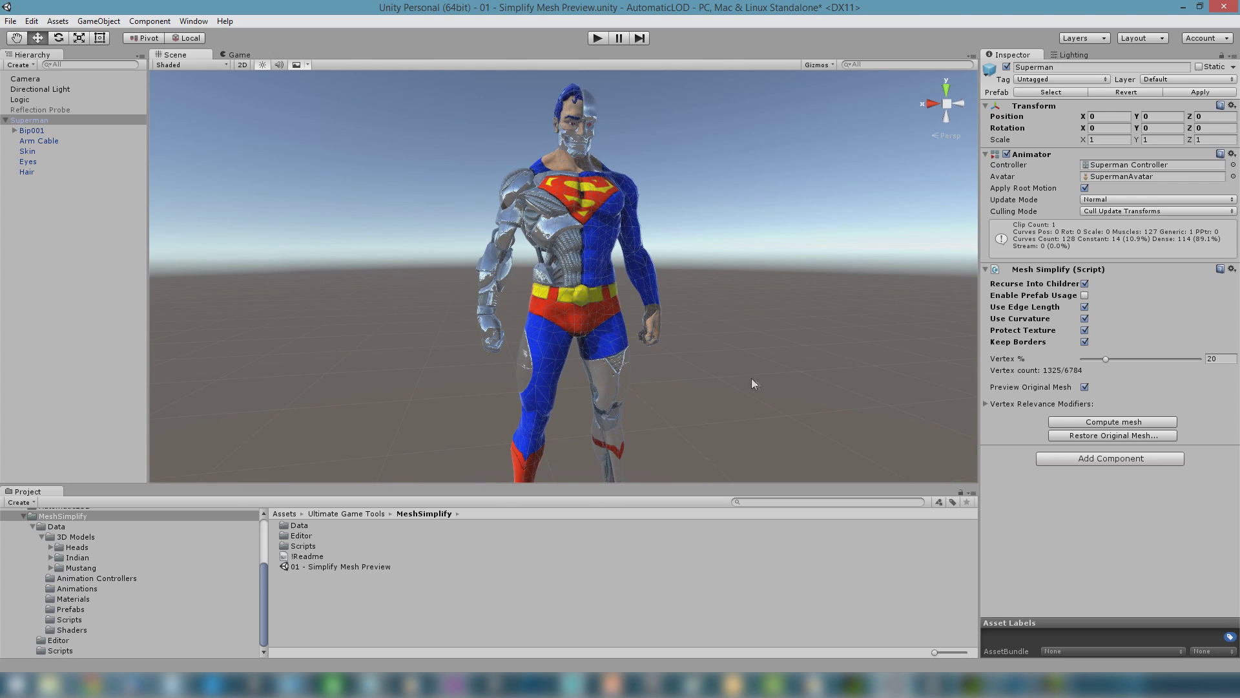
left_click(986, 404)
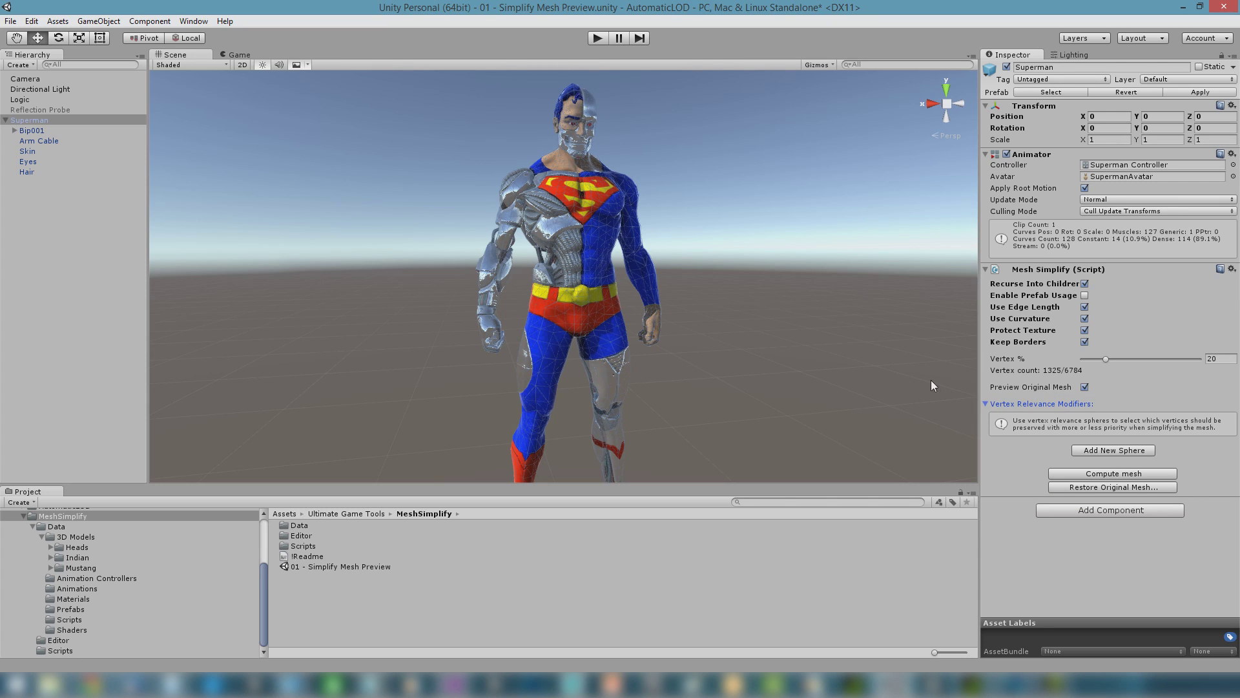
left_click(1086, 388)
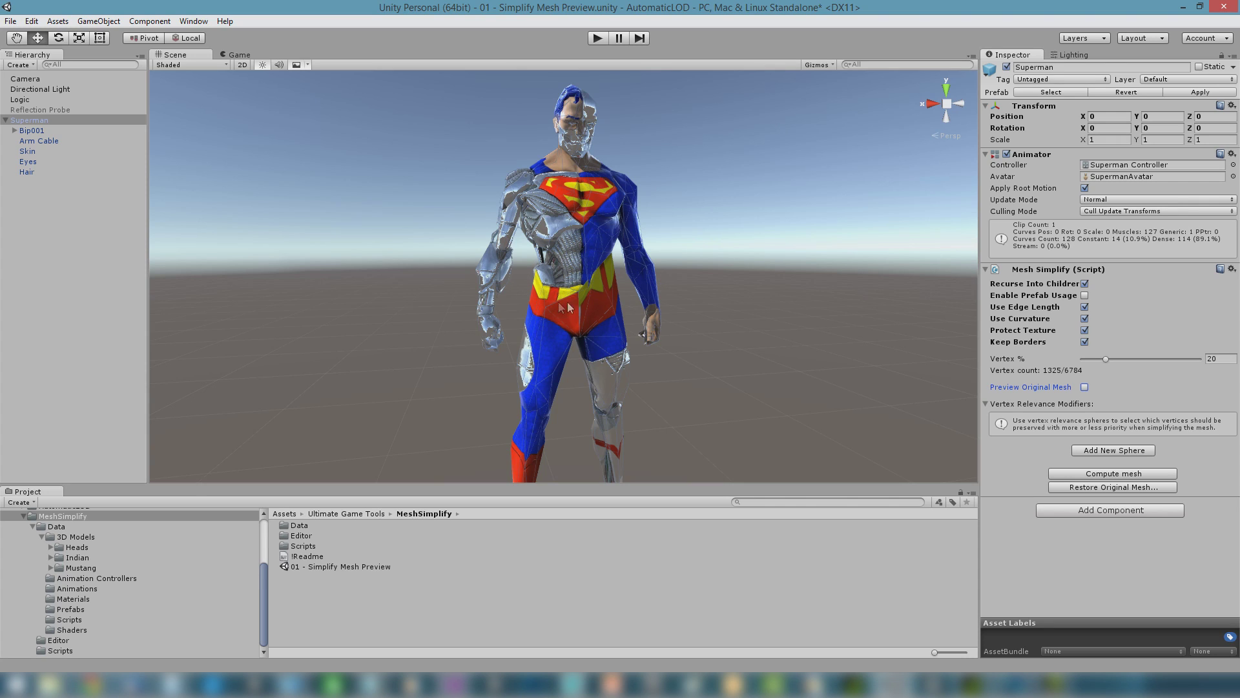
left_click(1084, 387)
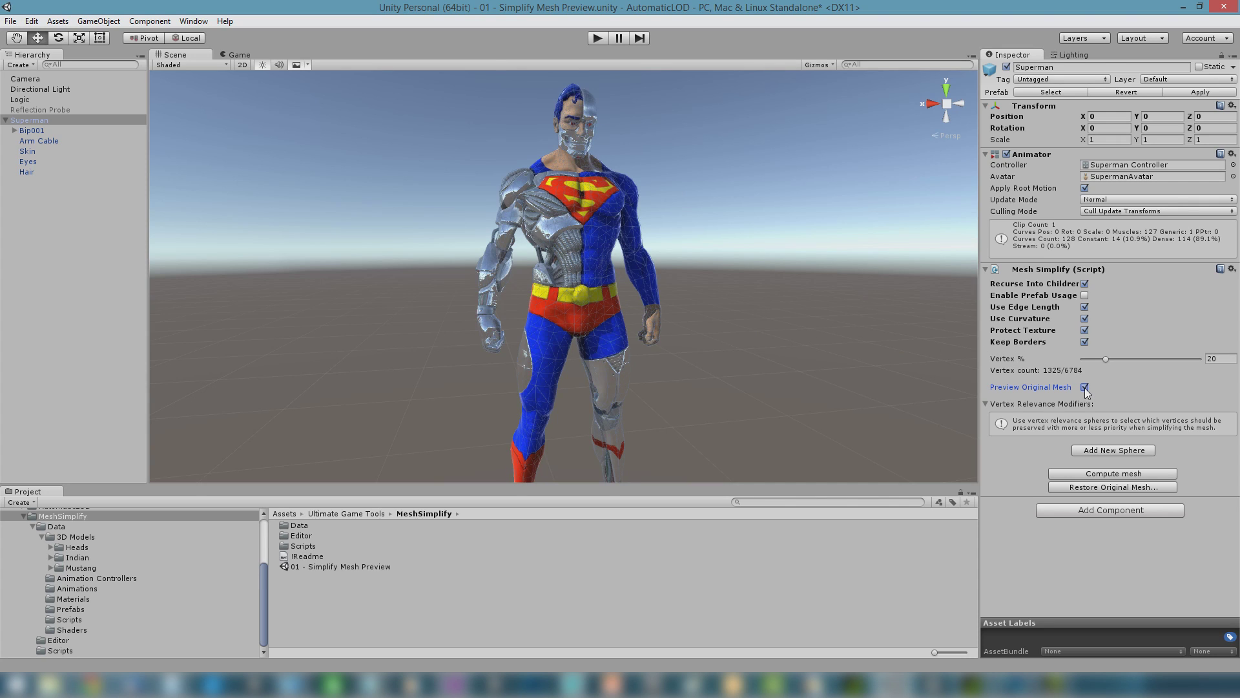
left_click(1085, 387)
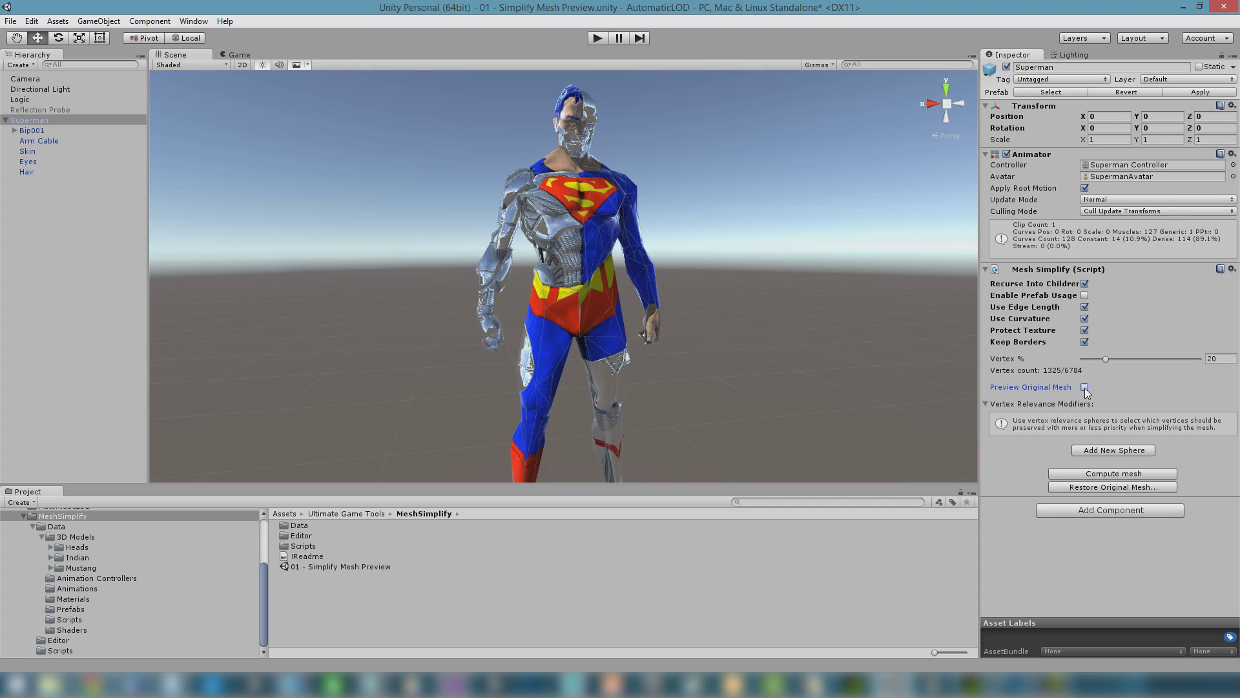
left_click(1085, 386)
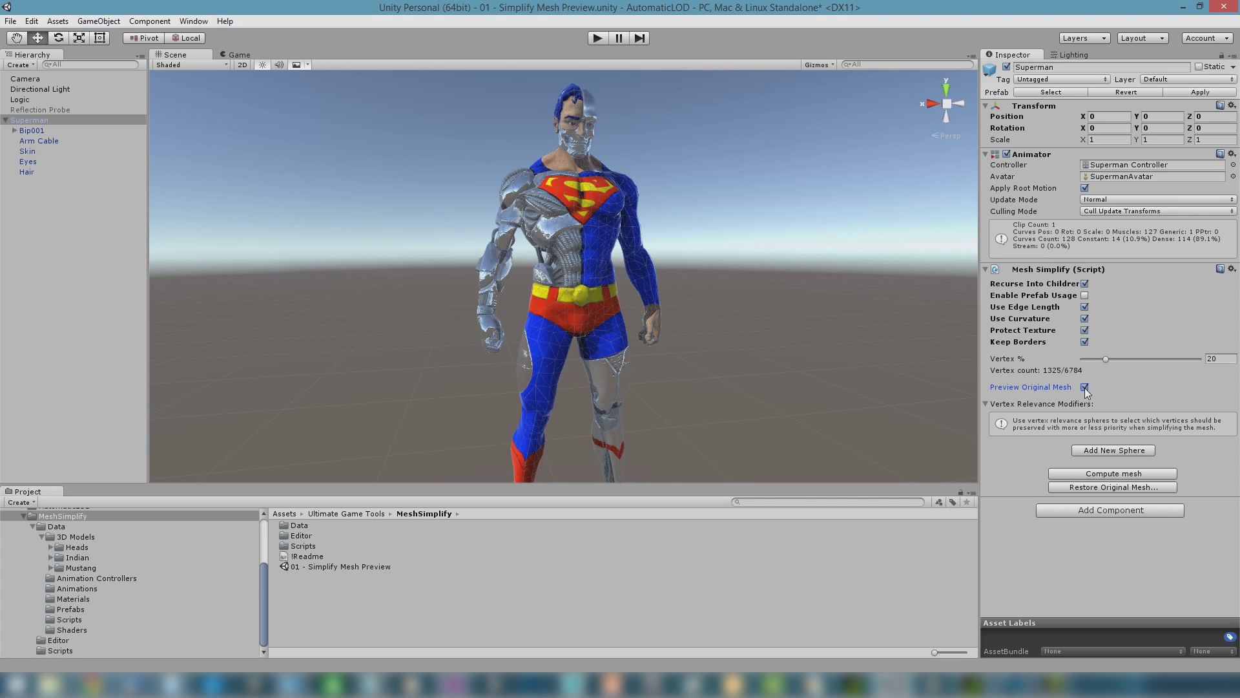
- Add a relevance sphere to Superman's Mesh Simplify component and set its Y position to 1.163
left_click(1098, 450)
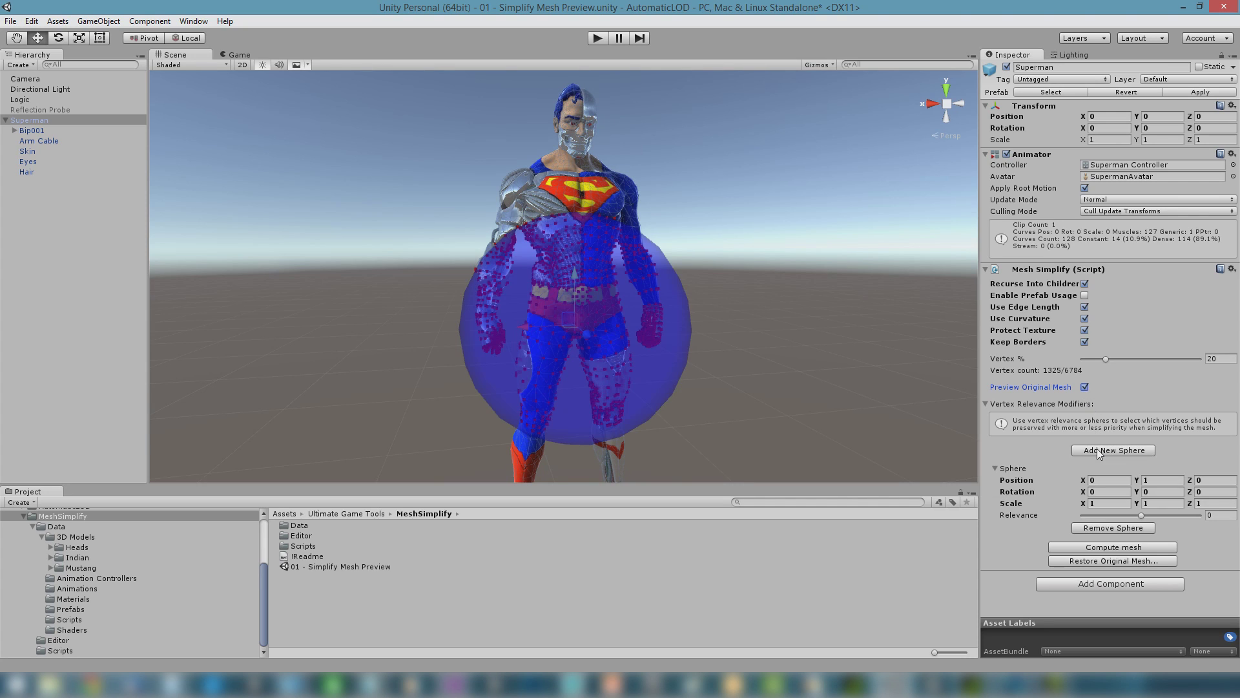
left_click_drag(574, 282, 522, 241)
left_click(1162, 479)
type("1.163")
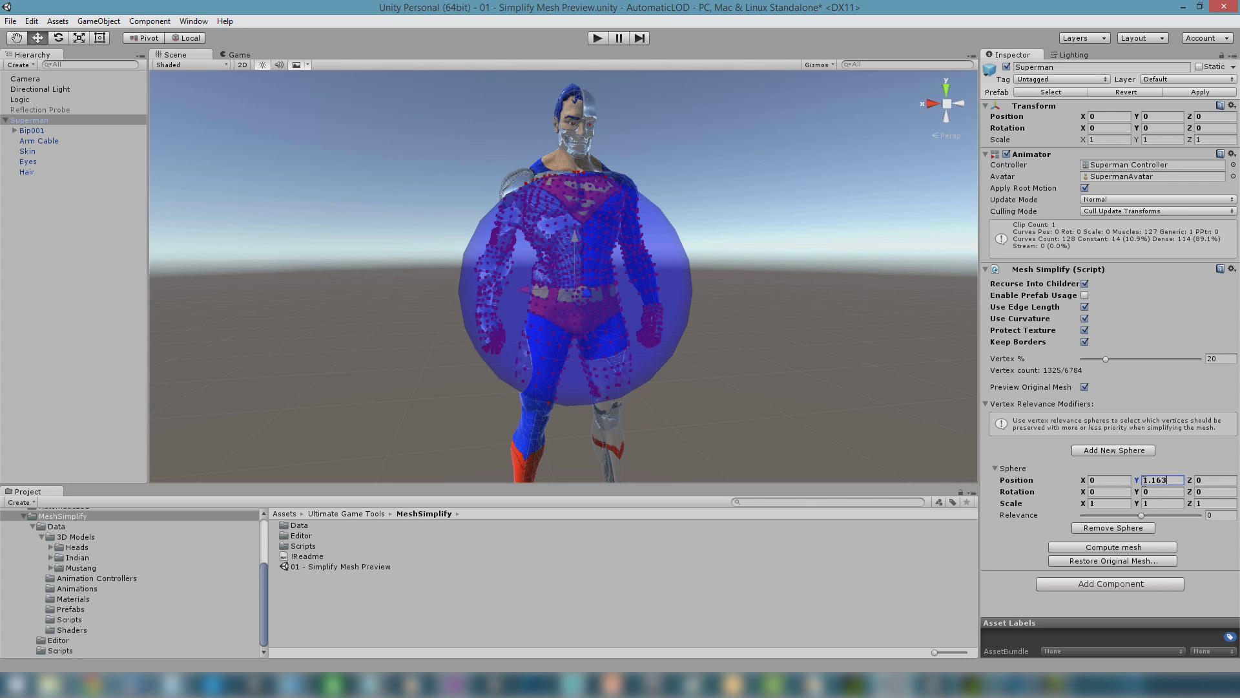
- Flatten the relevance sphere around Superman's belt by setting its scale to X 0.5 and Y 0.15
left_click(1117, 503)
double_click(1116, 503)
type("0.5")
key("Tab")
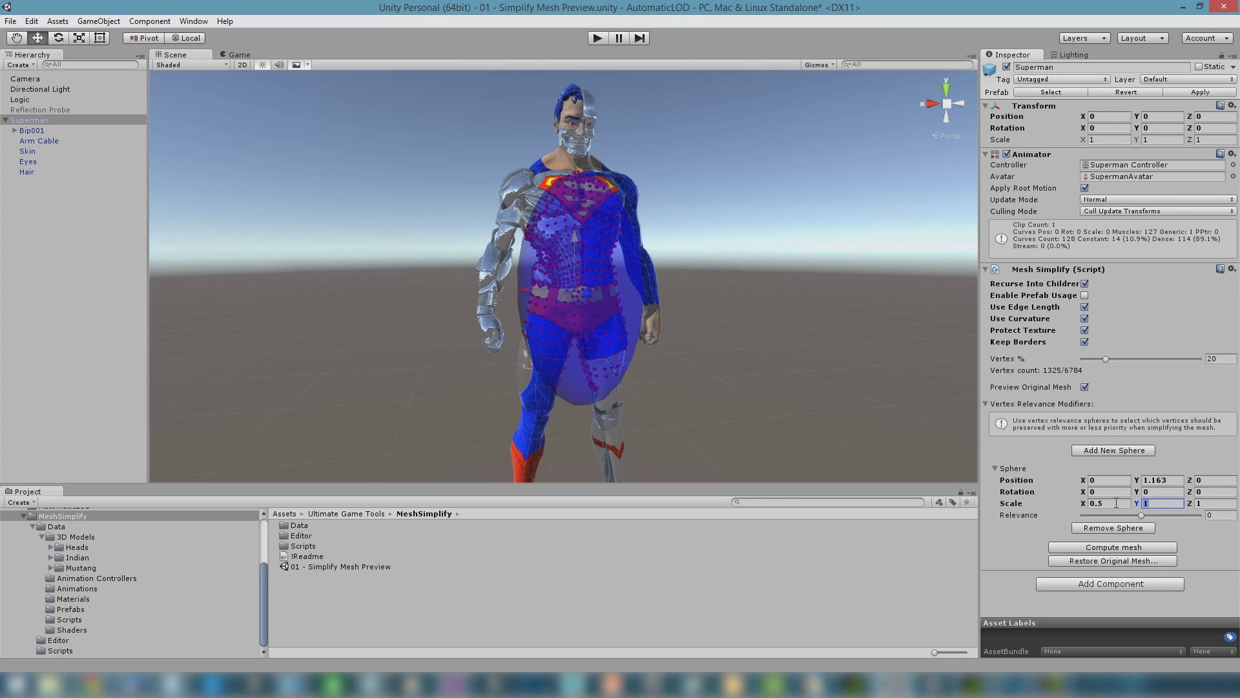
type("0.15")
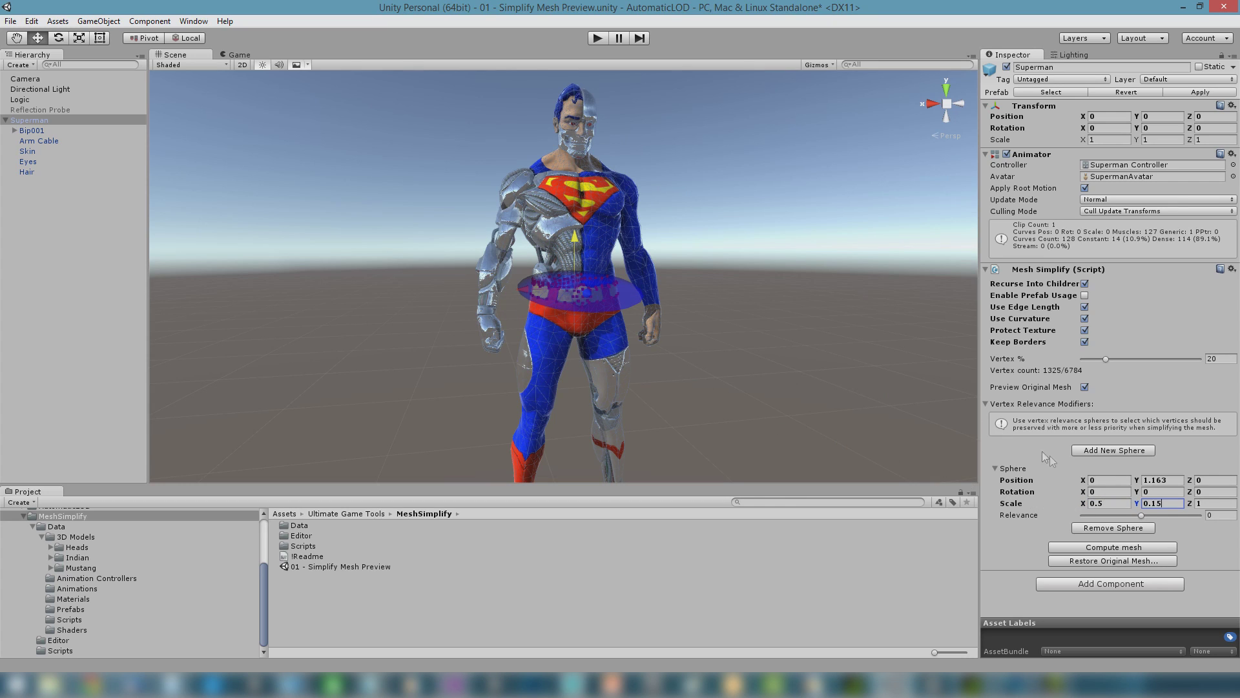
- Set the sphere's Relevance to 0.4 and recompute Superman's simplified mesh
left_click(1140, 516)
left_click_drag(1142, 516, 1144, 517)
left_click_drag(1188, 517, 1155, 518)
left_click(1138, 547)
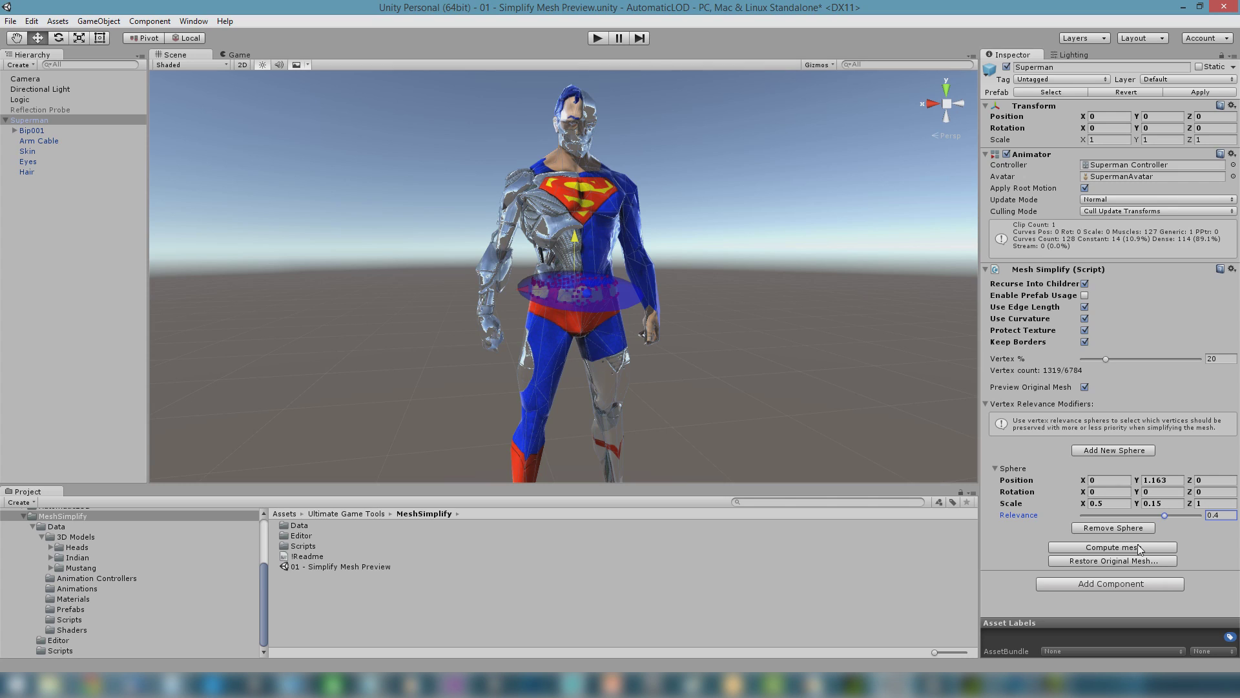
- Compare Superman's recomputed mesh with the original, with the Vertex Relevance Modifiers collapsed
left_click(1084, 387)
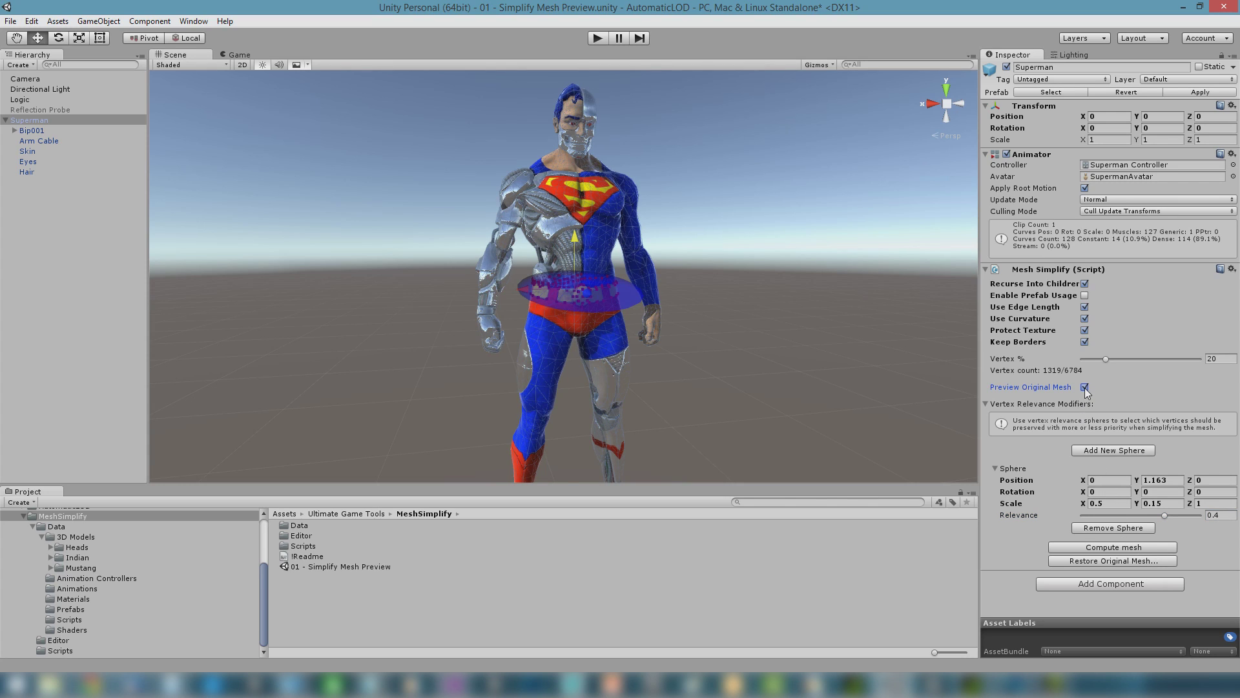
left_click(1059, 402)
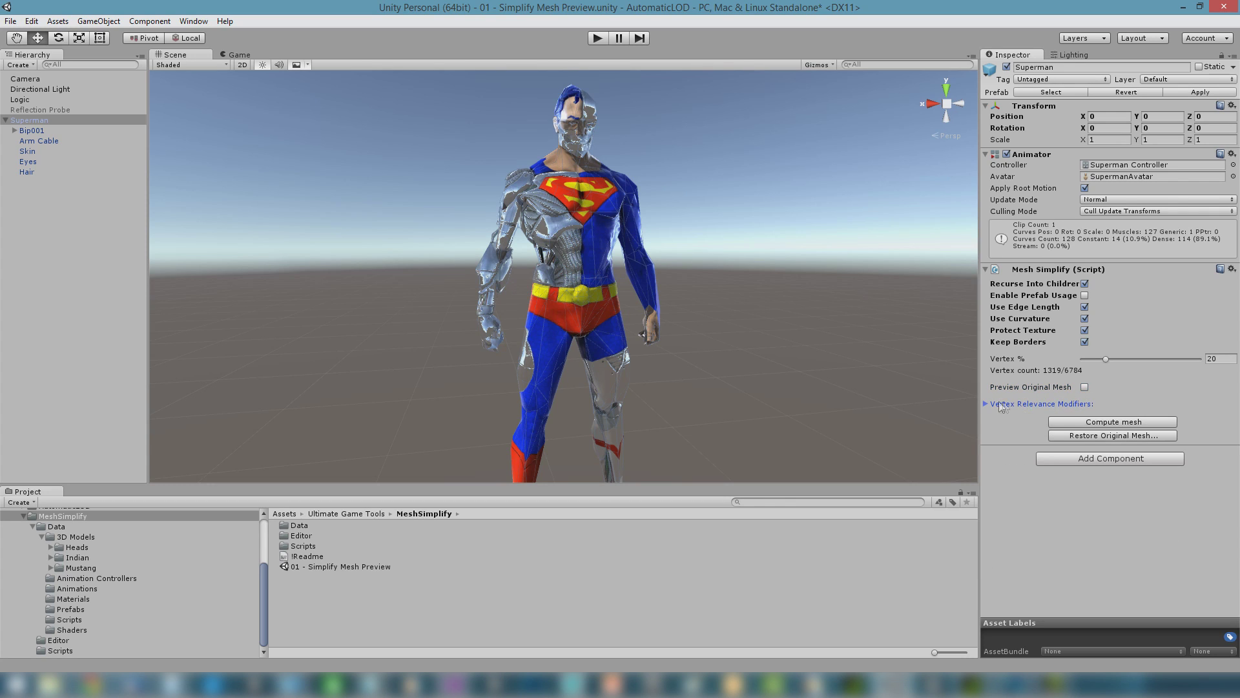
left_click(1085, 387)
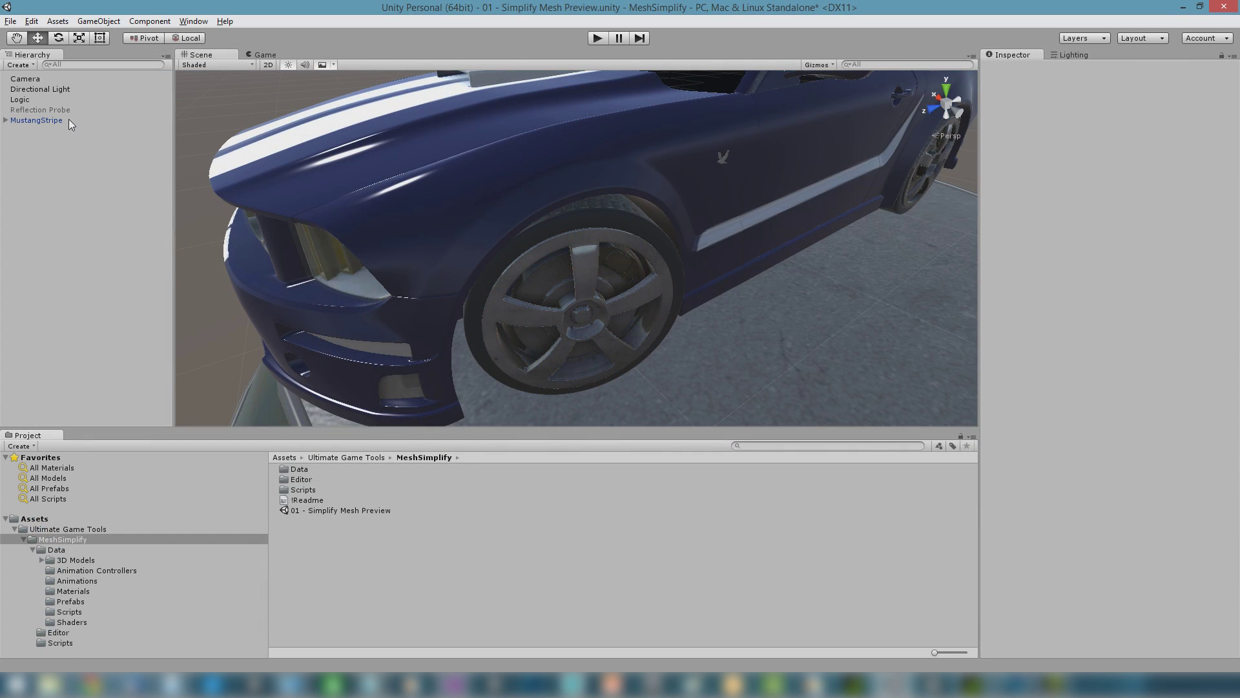
- Expand MustangStripe's Car parts in the hierarchy and select Rim Front Left
left_click(69, 120)
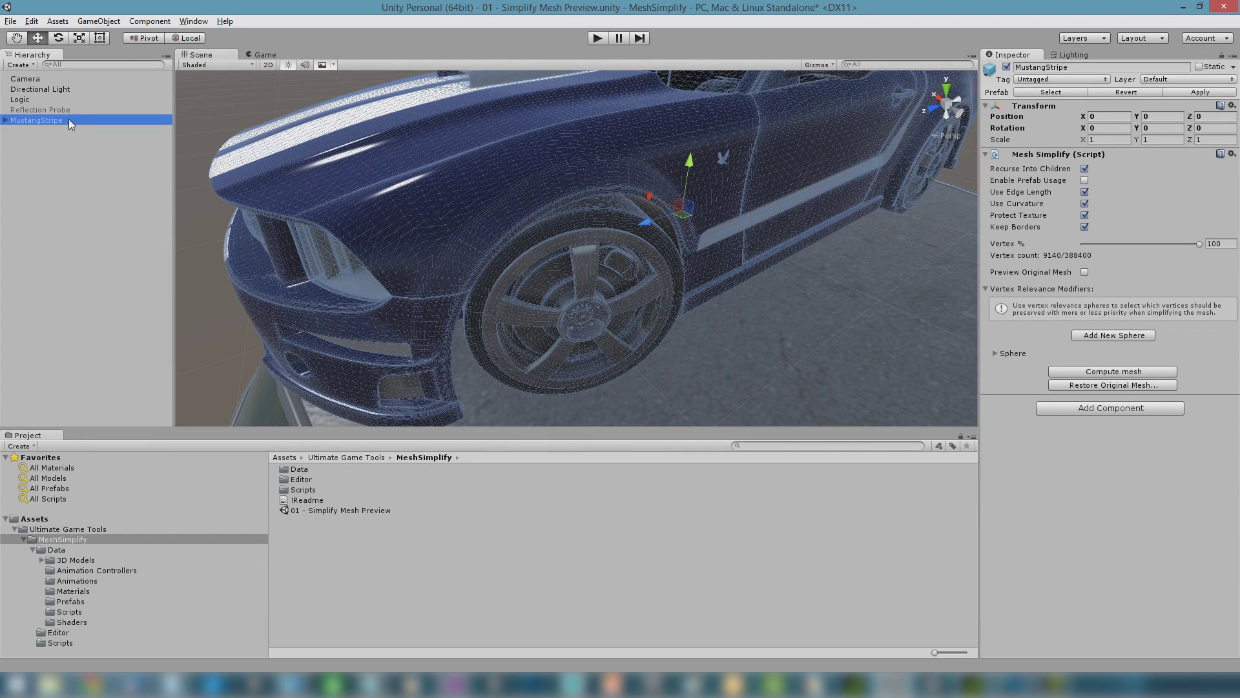
left_click(6, 120)
left_click(14, 130)
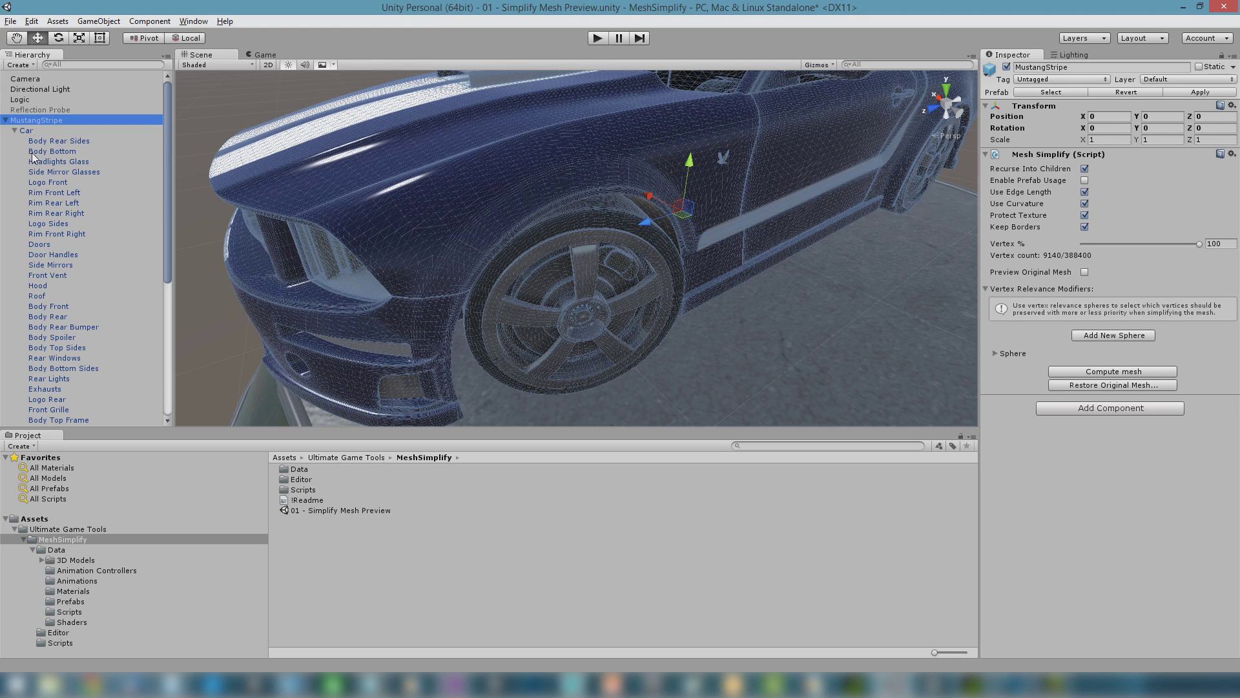
left_click(34, 152)
left_click(40, 172)
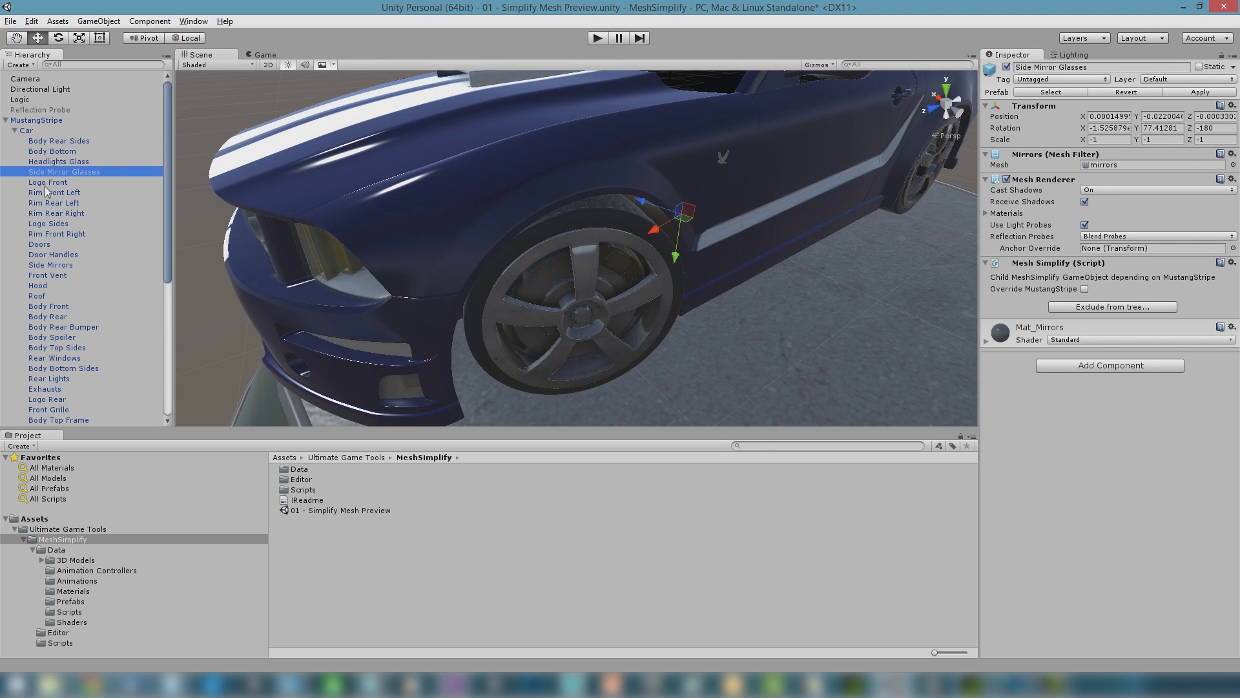
left_click(45, 184)
left_click(47, 191)
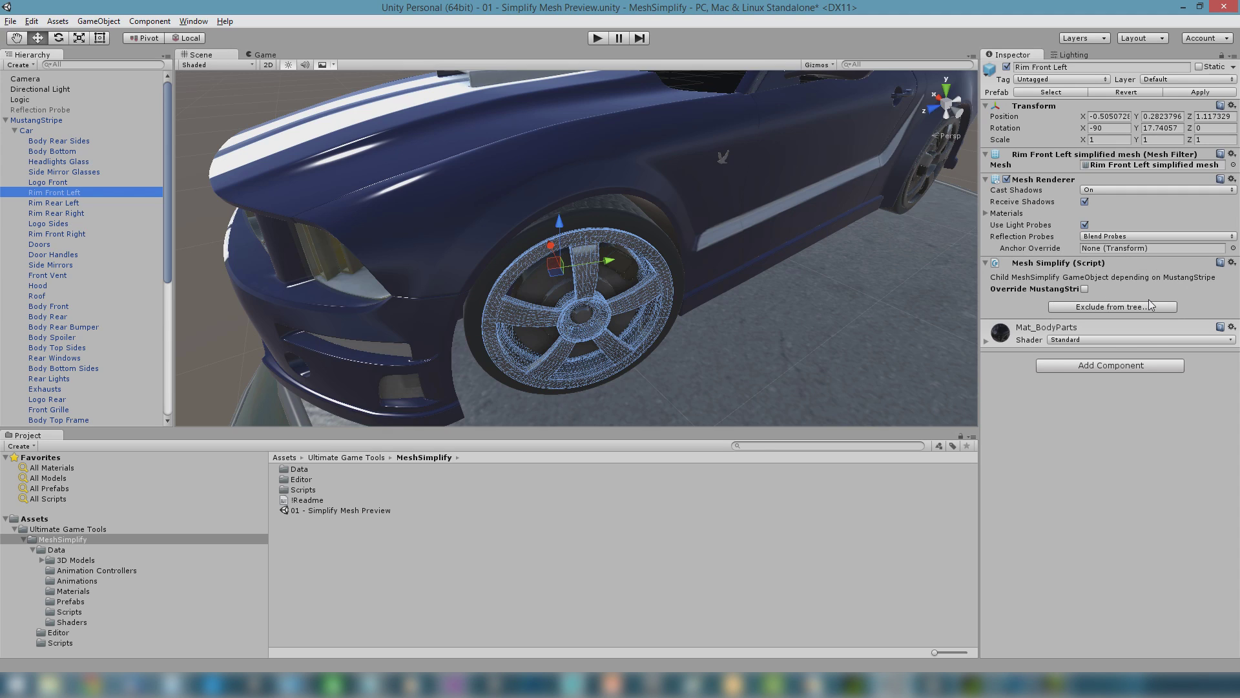
- Override MustangStripe's simplification settings for Rim Front Left, set its Vertex % to 18.1 and compute the mesh
left_click(1085, 289)
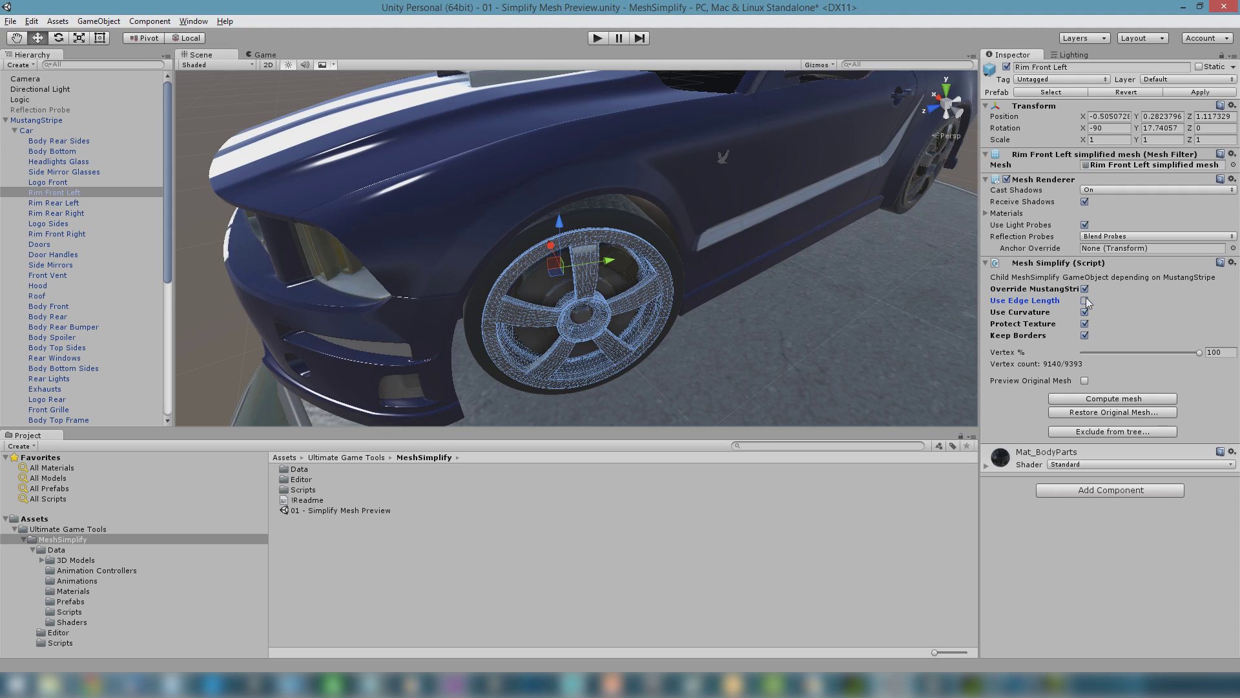
left_click(1085, 324)
left_click(1085, 335)
left_click_drag(1199, 354, 1103, 350)
left_click(1111, 398)
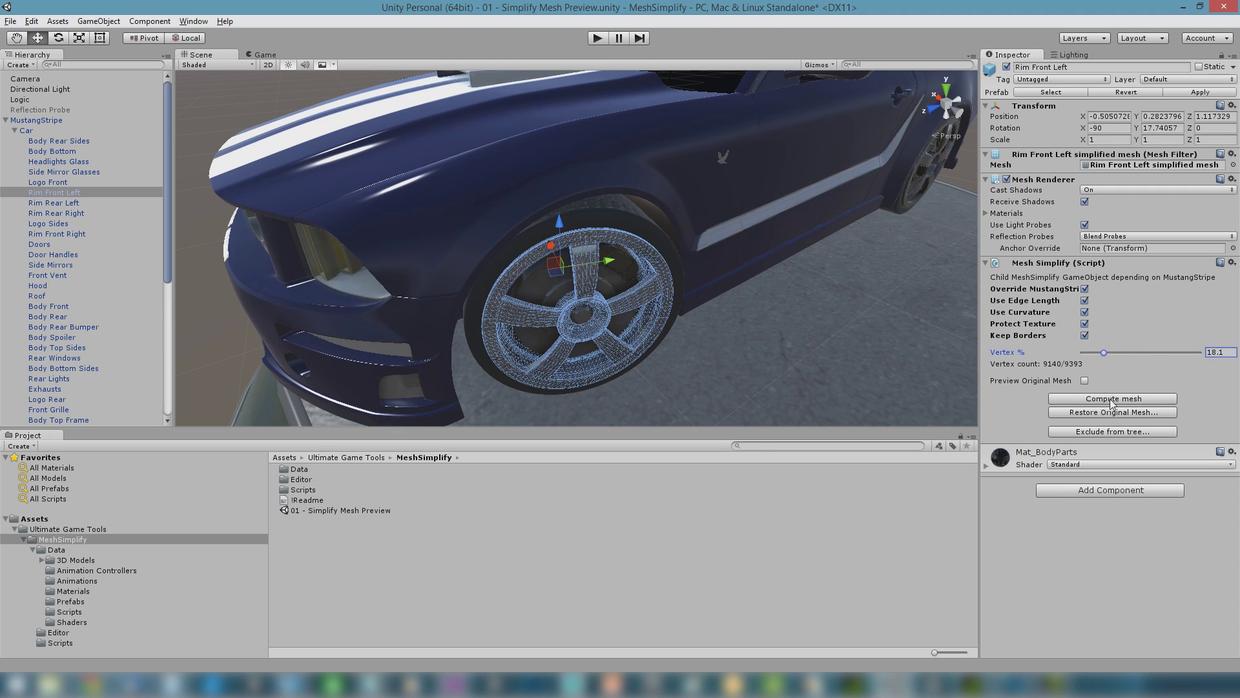